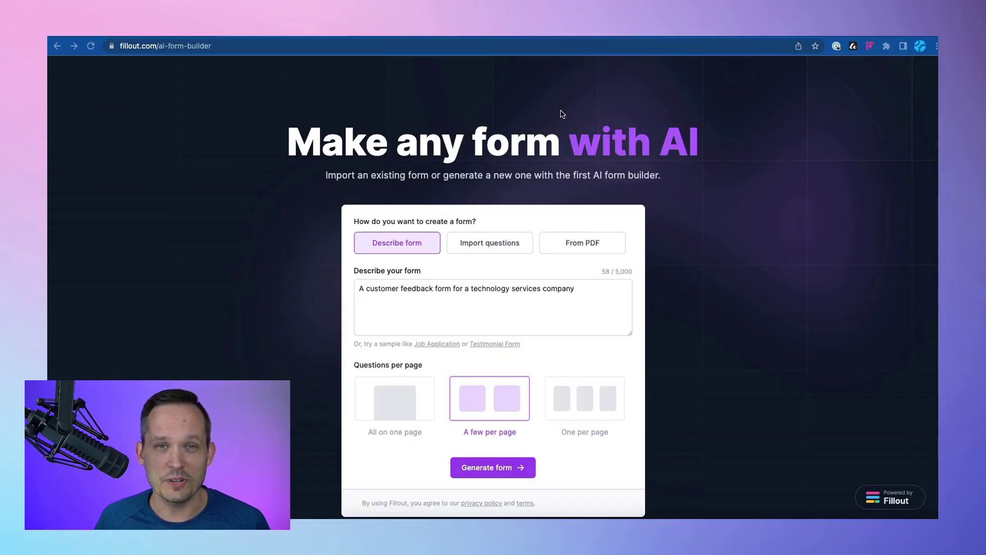
Describe the form as 'A customer feedback form for a technology services company' and choose all questions on one page
scroll(579, 165, "down", 1)
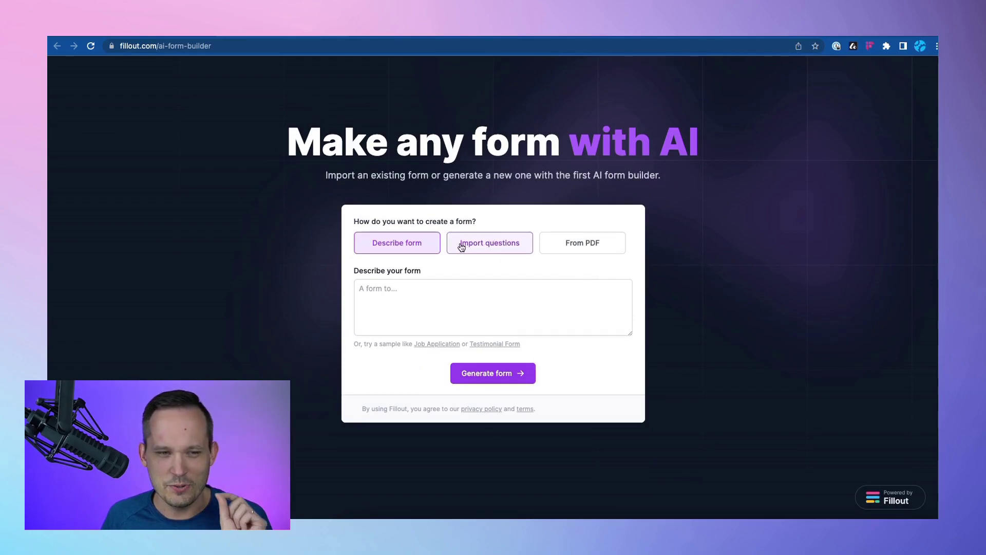
left_click(424, 289)
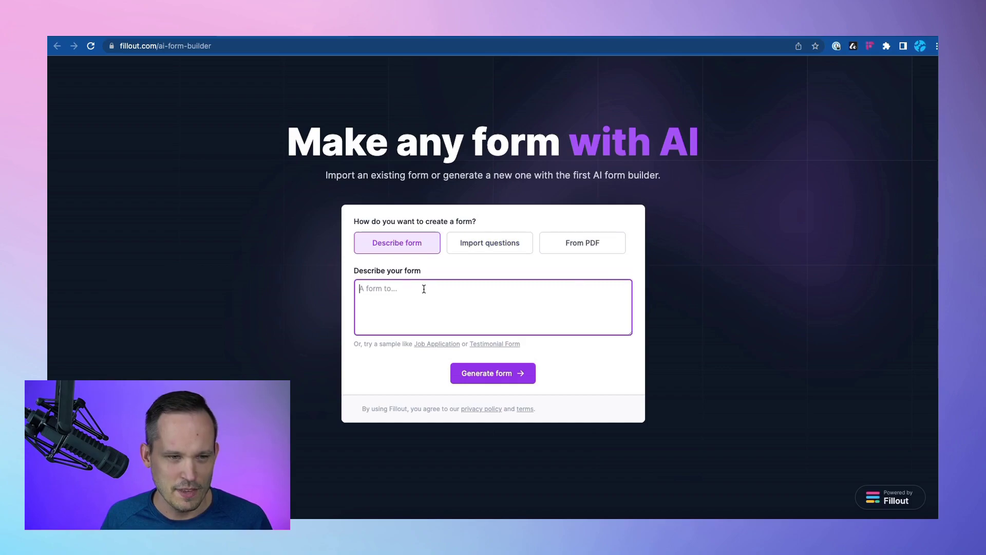
type("A customer feedback form for a technology services company")
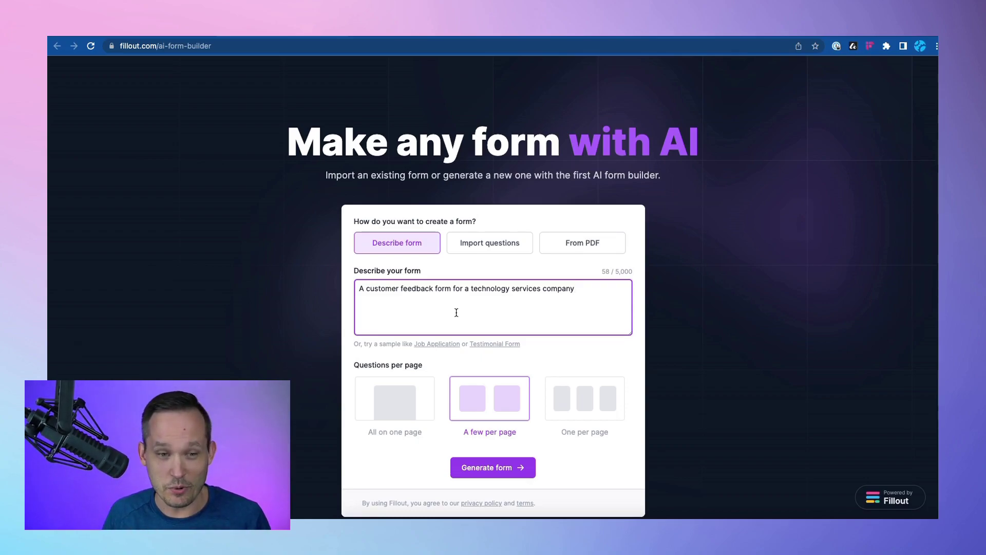
left_click(385, 415)
Generate the feedback form with the Simple purple theme and open it in the editor
left_click(501, 472)
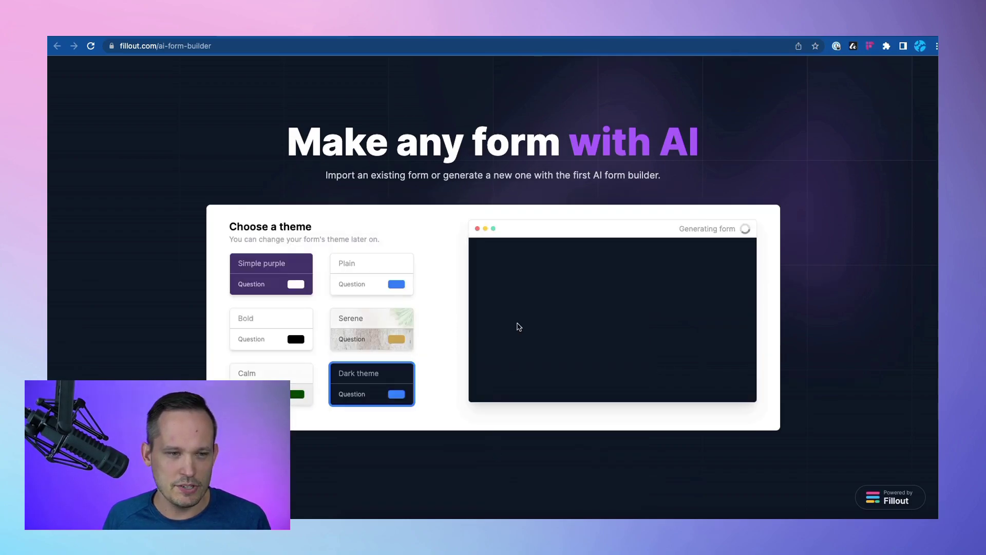
left_click(277, 284)
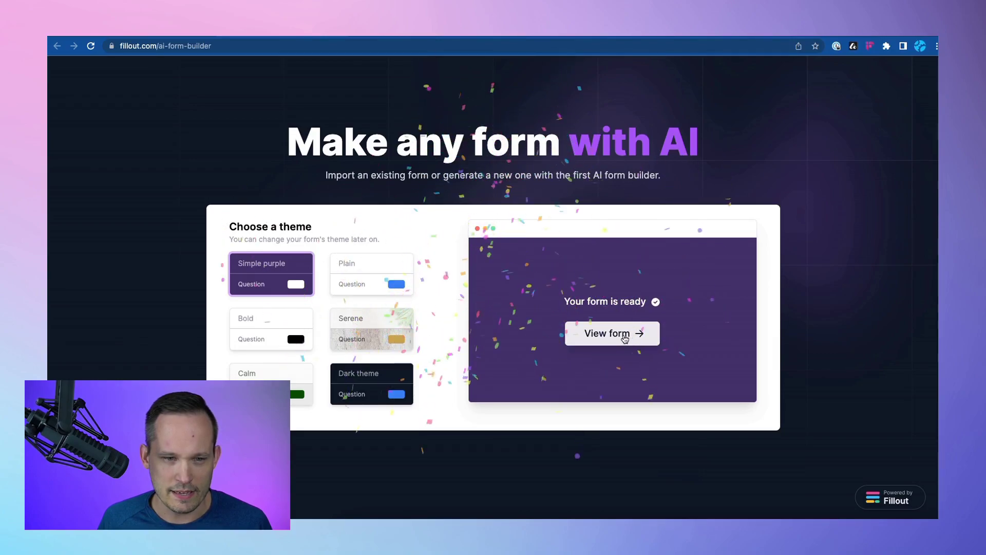
left_click(625, 337)
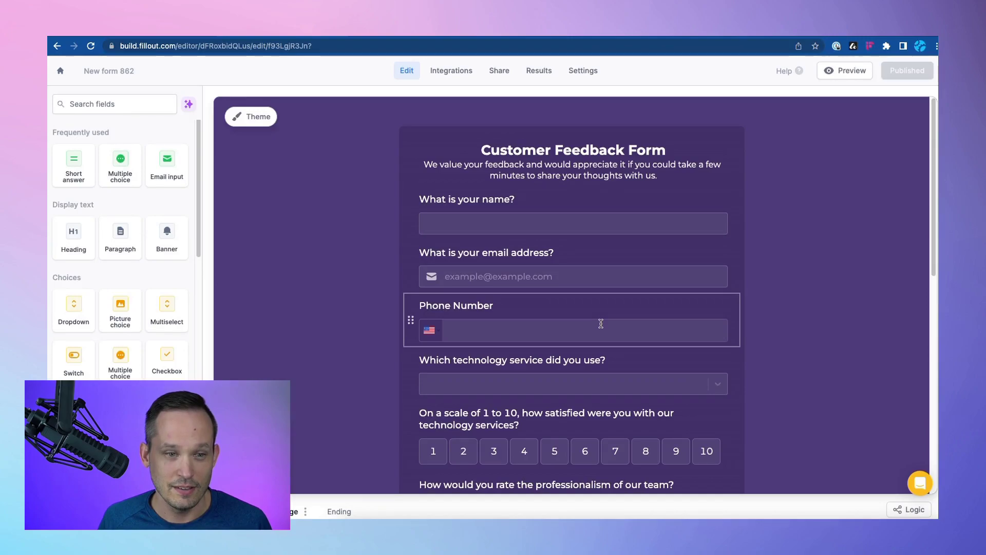
Review the feedback form's questions, checking the Phone Number and valuable-aspects long-answer settings
scroll(602, 324, "down", 1)
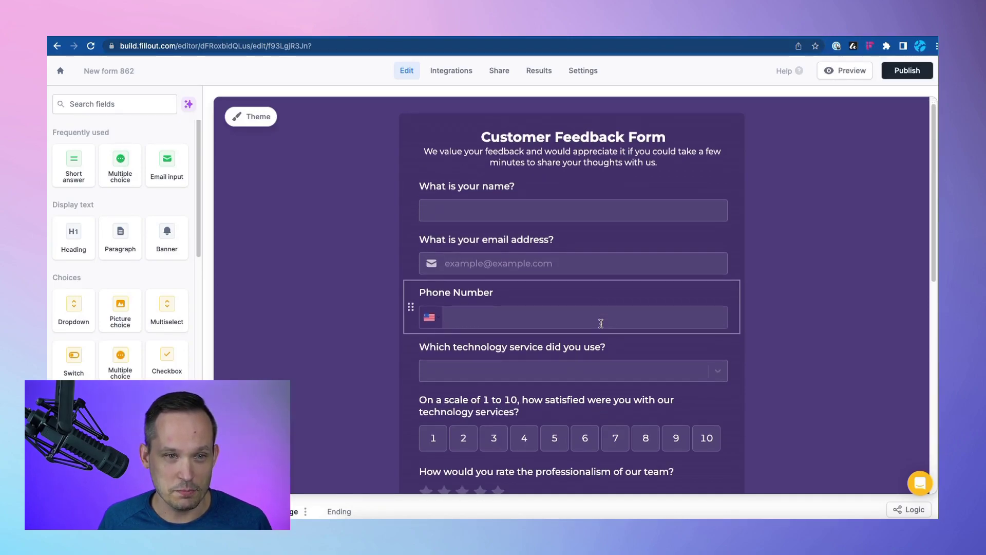
scroll(602, 324, "down", 1)
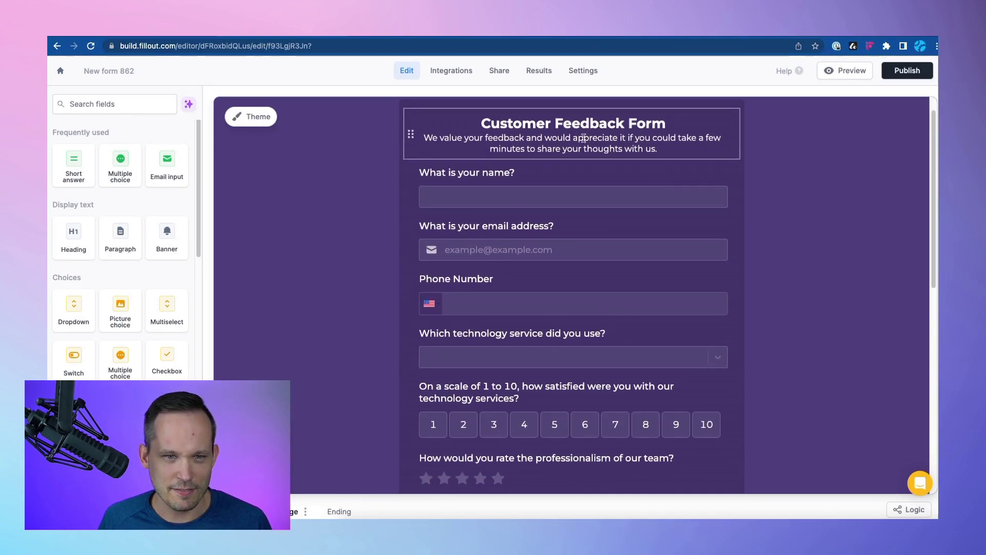
scroll(612, 189, "down", 3)
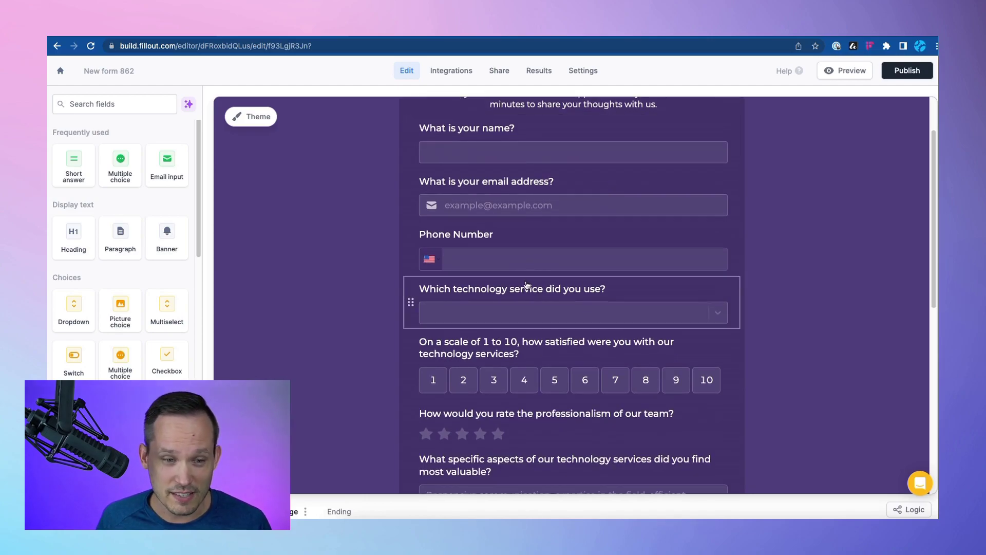
scroll(527, 285, "down", 1)
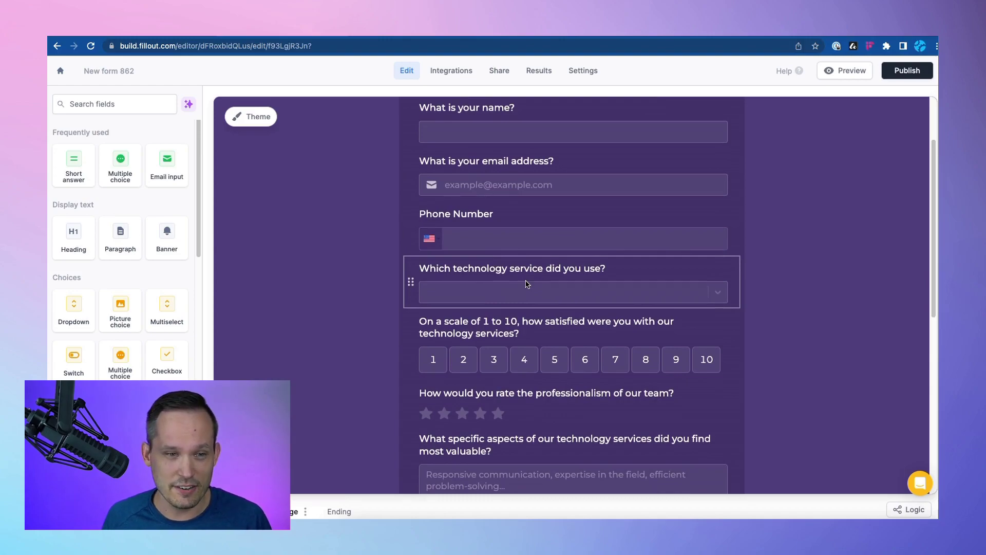
left_click(515, 242)
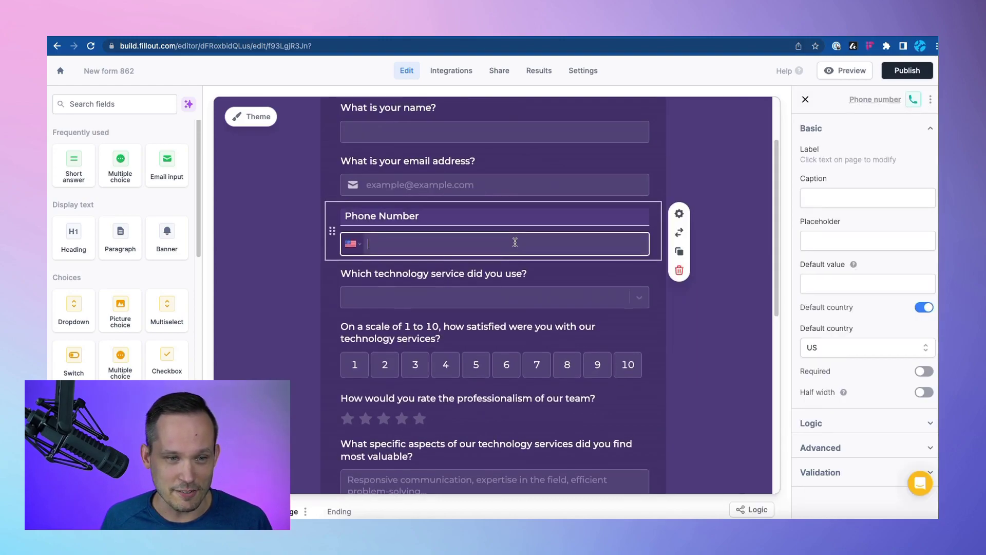
scroll(516, 246, "down", 4)
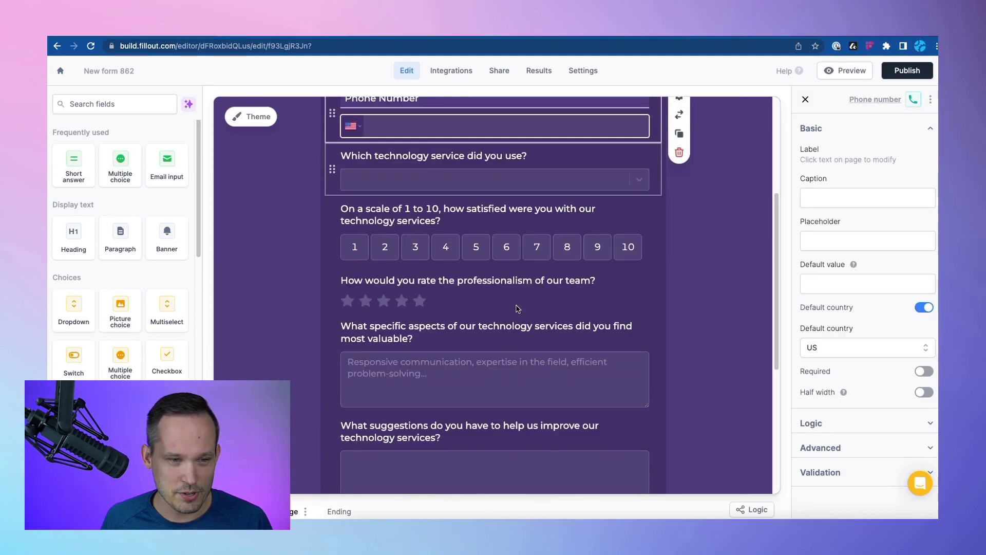
left_click(488, 371)
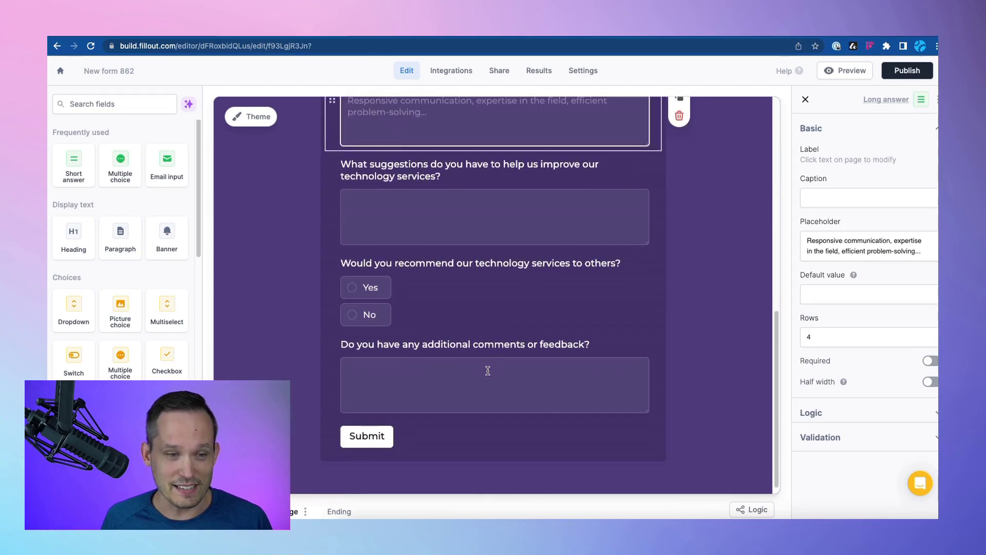
scroll(488, 371, "up", 10)
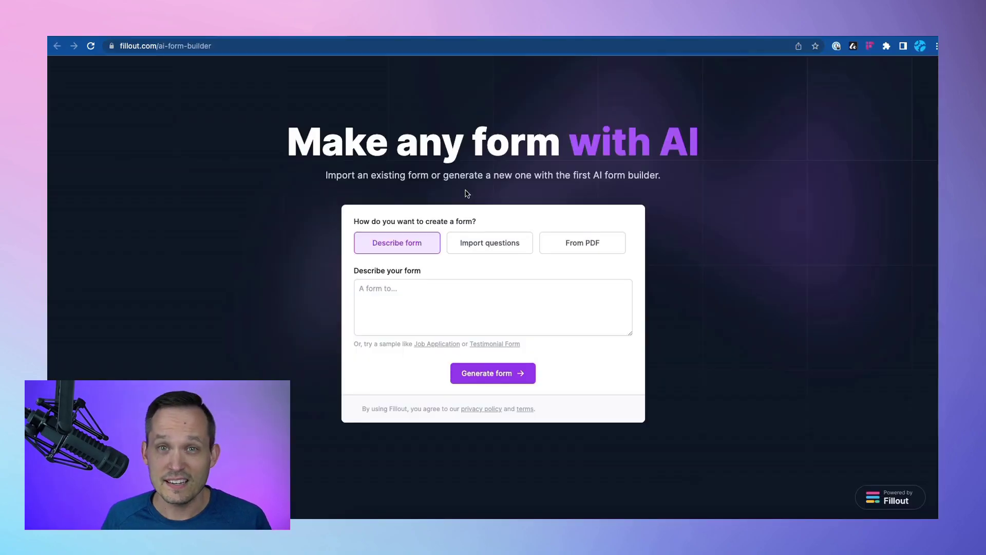
Switch the builder to Import questions and bring up the Quenza intake-form article
left_click(471, 251)
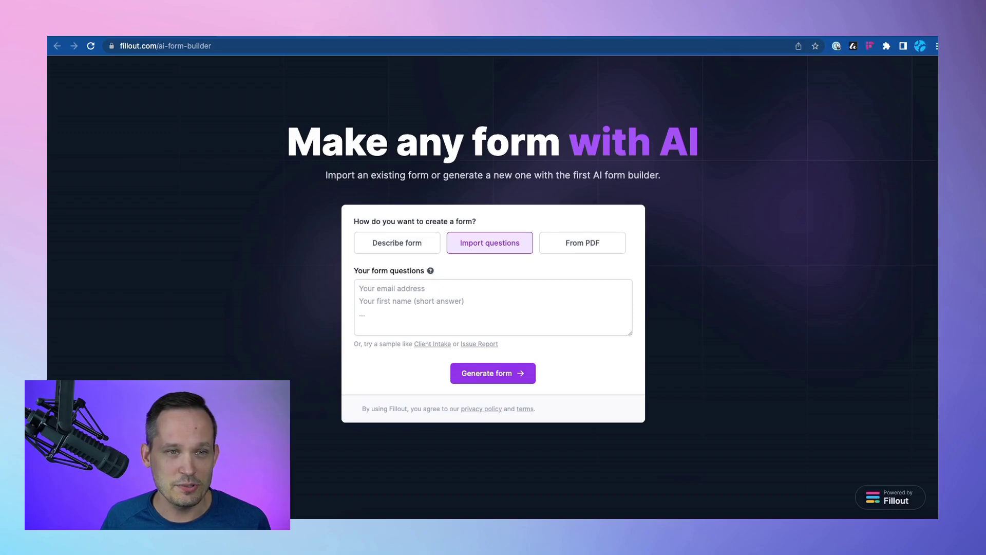
key("ctrl+Tab")
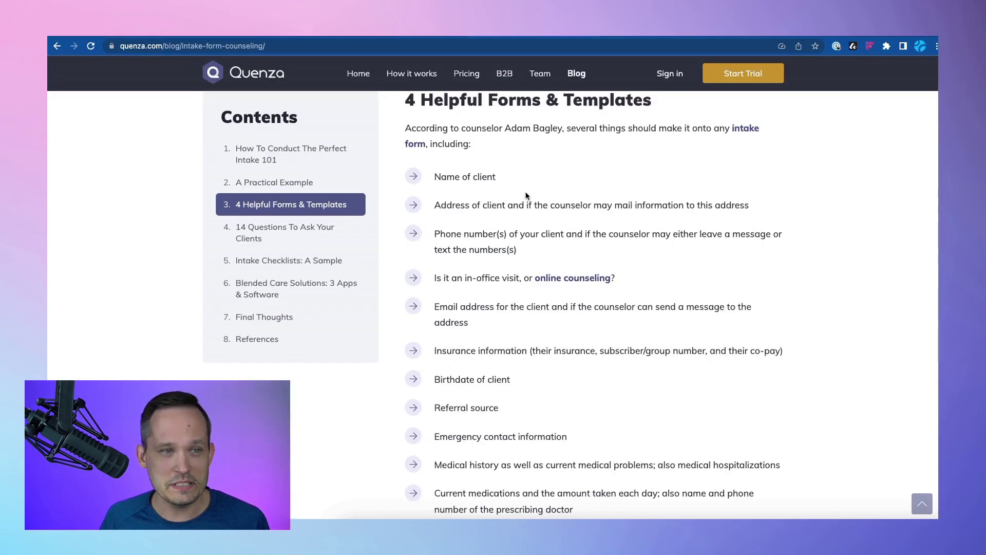
Select the Quenza intake checklist from 'Name of client' downward
scroll(527, 196, "down", 1)
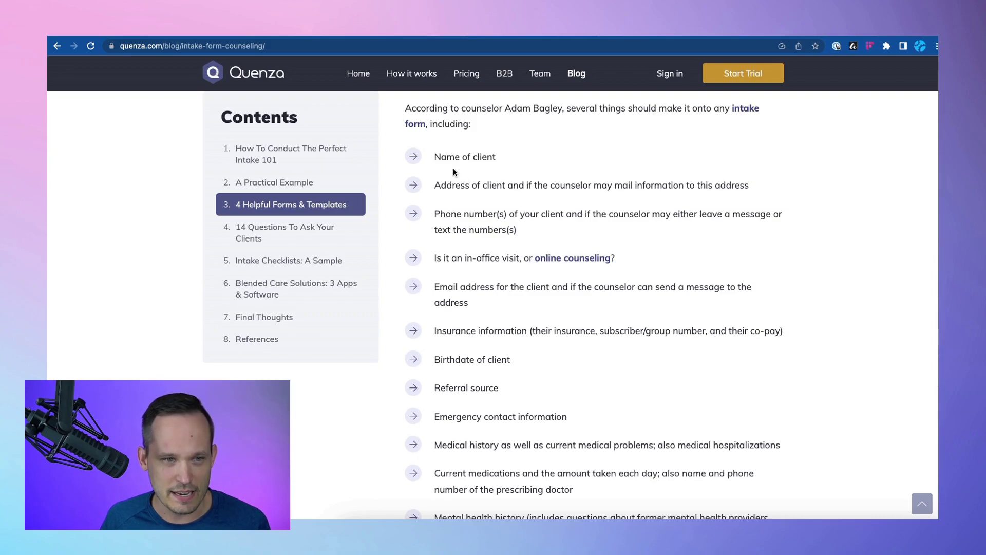
left_click_drag(439, 159, 619, 360)
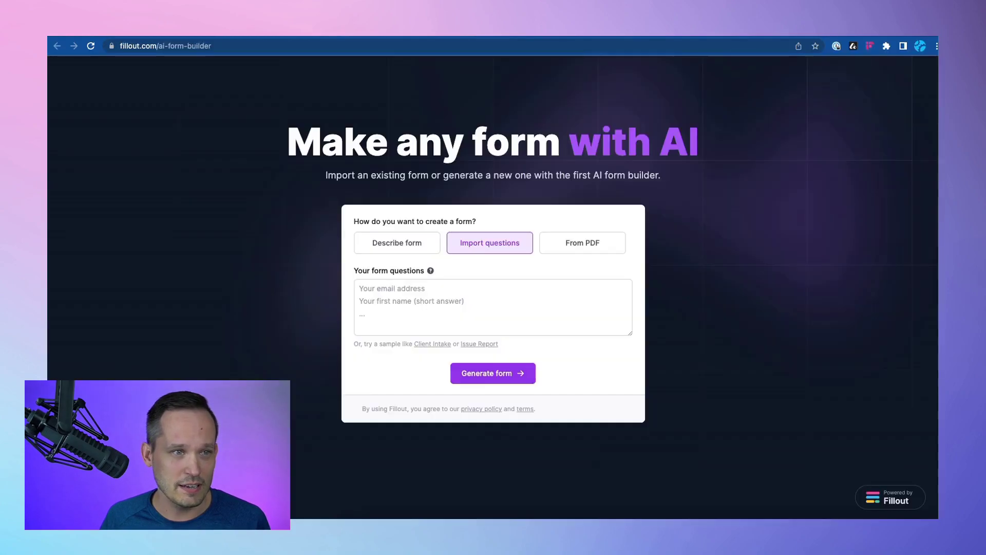
Paste the copied intake questions, generate the form and apply the Charcoal theme
left_click(450, 310)
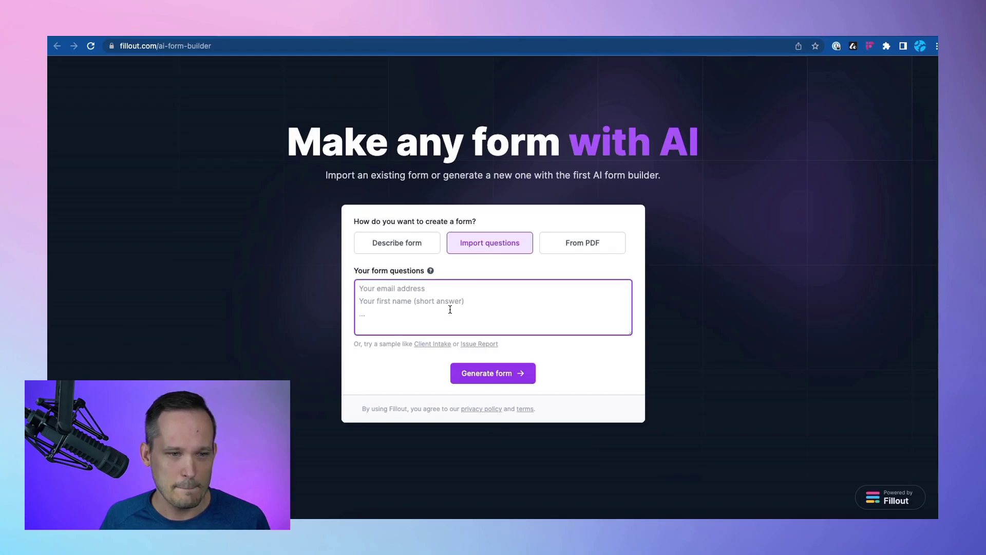
key("super+v")
scroll(469, 311, "up", 10)
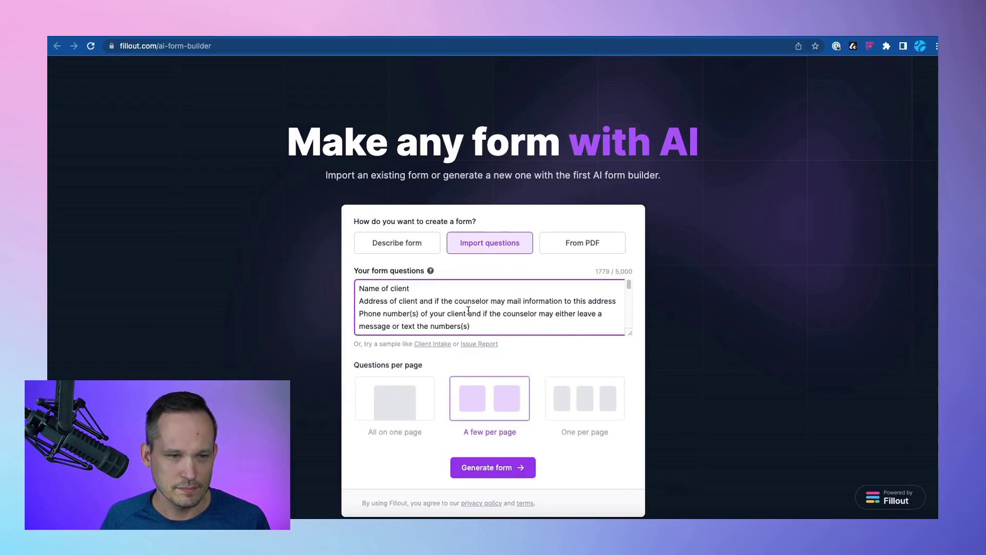
scroll(469, 308, "down", 5)
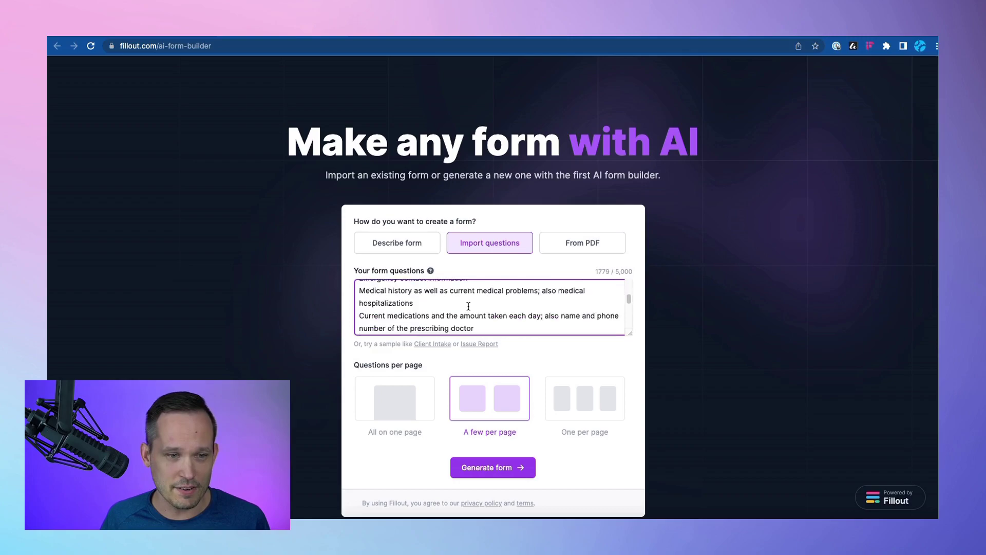
left_click(494, 469)
left_click(366, 282)
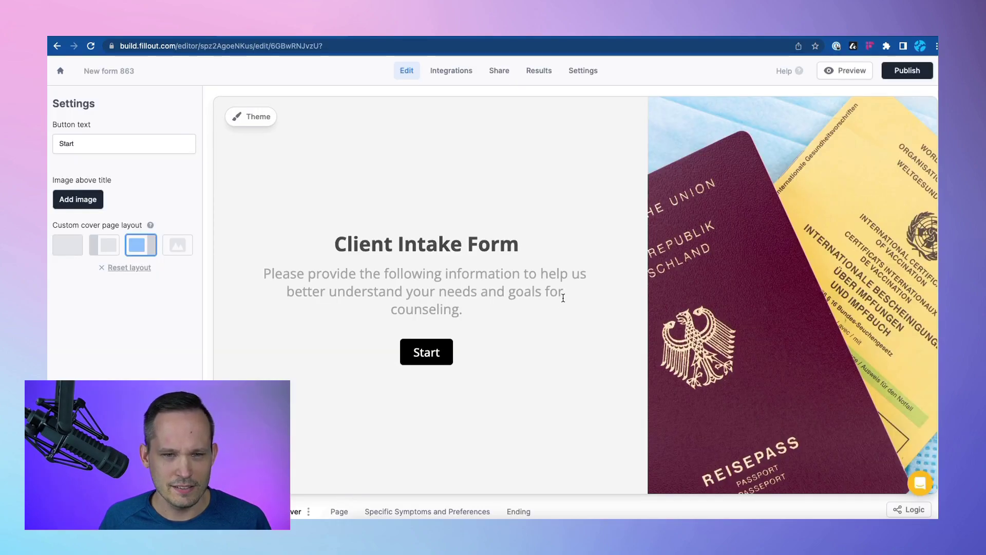
Review the General Information page's name, address, phone and visit-type questions, then return to the article
mouse_move(791, 255)
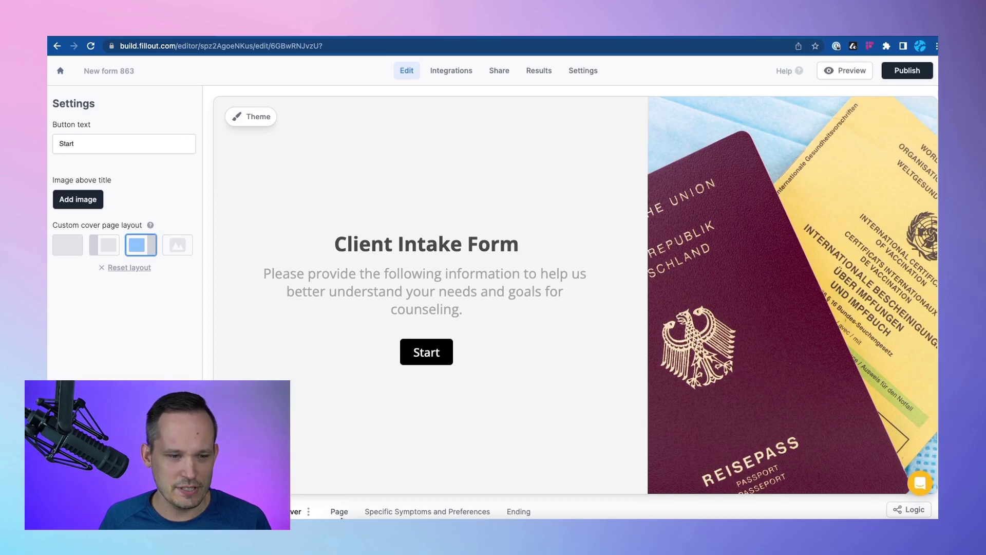
left_click(339, 511)
scroll(505, 289, "down", 1)
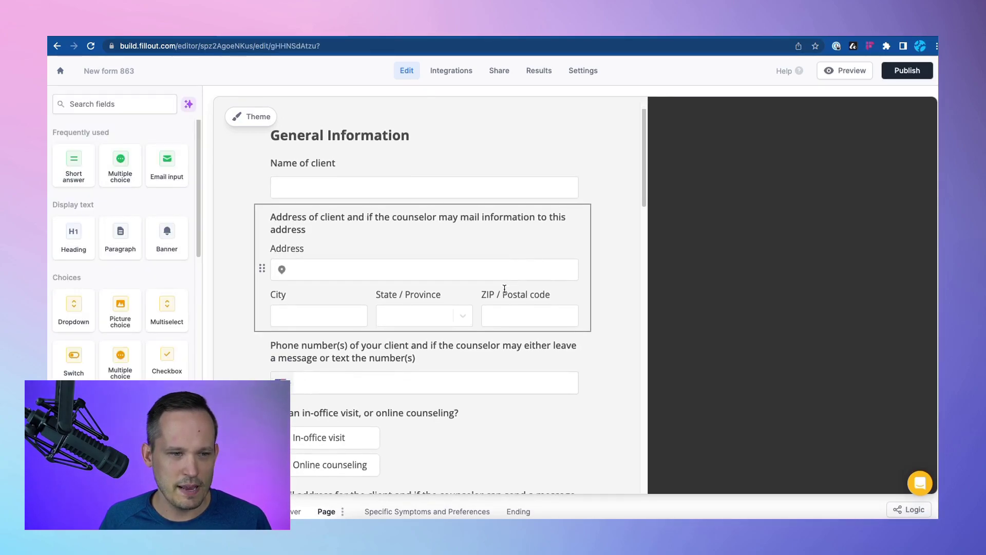
scroll(505, 291, "down", 1)
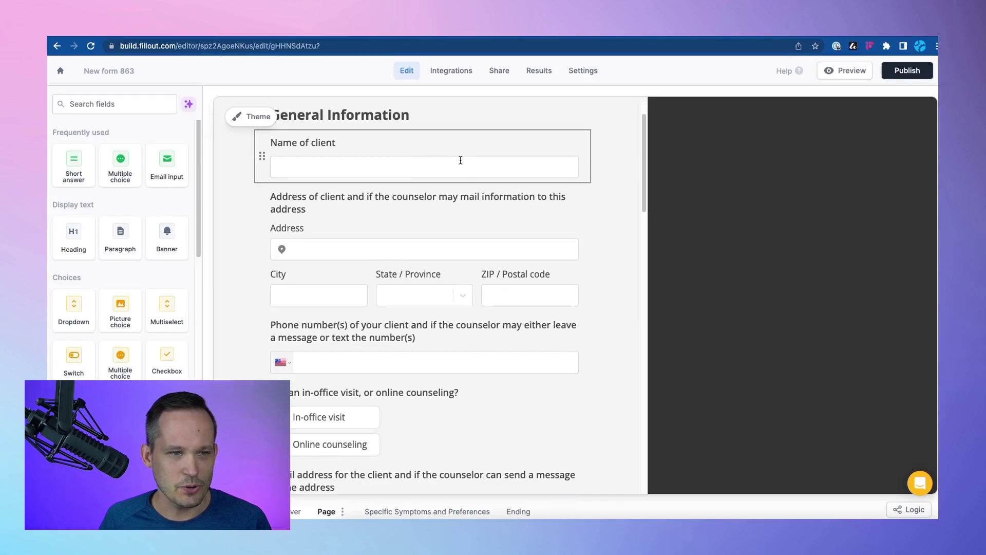
scroll(487, 200, "down", 6)
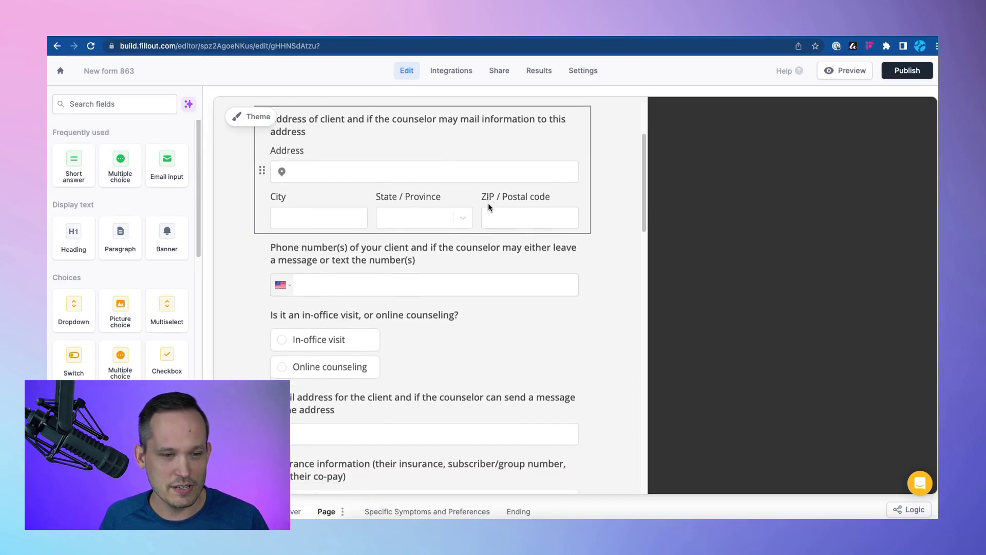
scroll(487, 207, "down", 4)
scroll(487, 205, "up", 15)
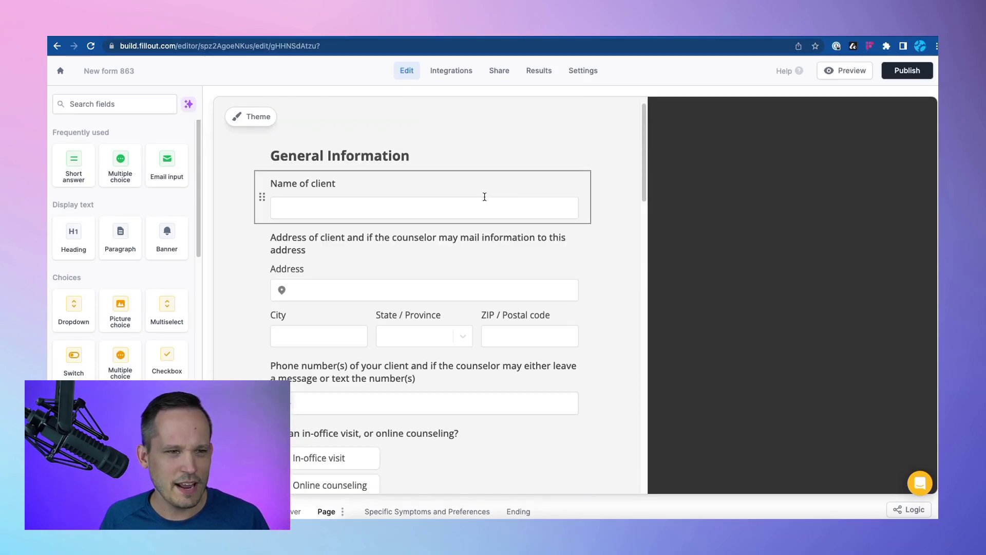
key("ctrl+Tab")
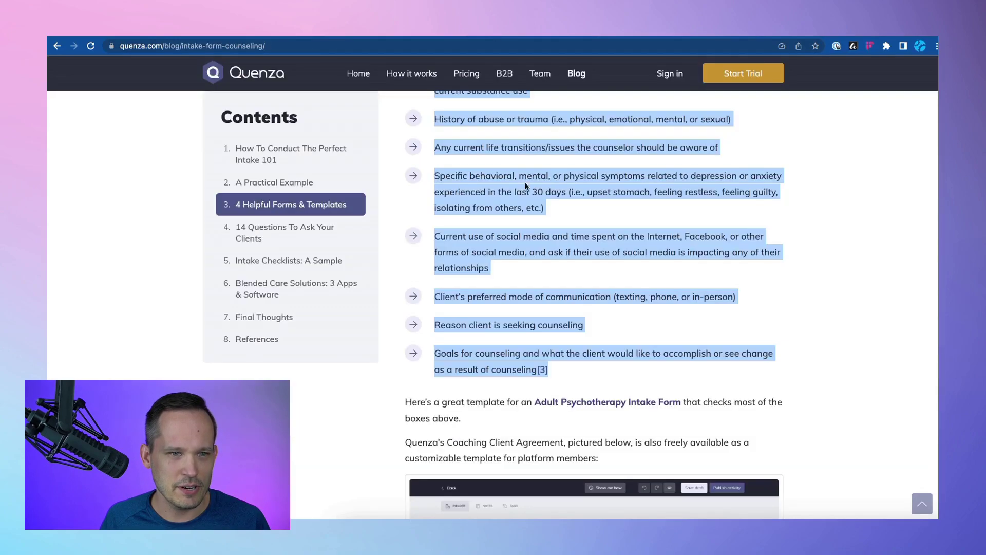
scroll(547, 261, "up", 7)
scroll(547, 260, "up", 8)
scroll(548, 261, "down", 12)
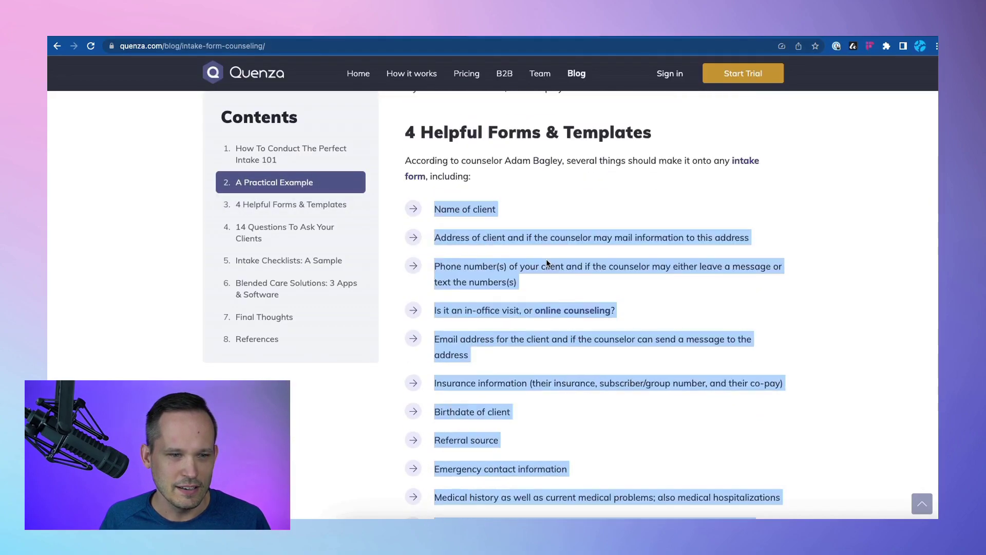
scroll(547, 263, "down", 3)
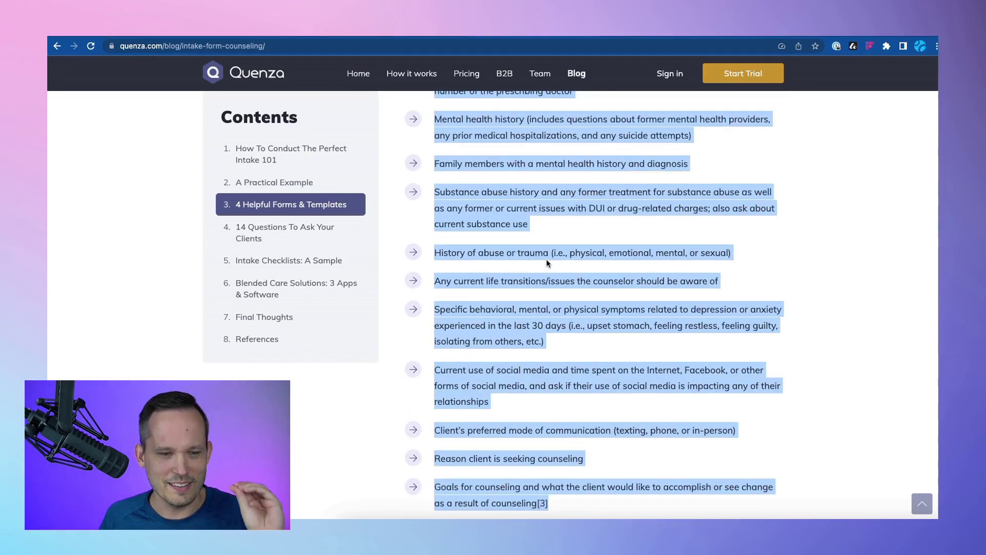
scroll(547, 263, "down", 3)
scroll(547, 263, "up", 5)
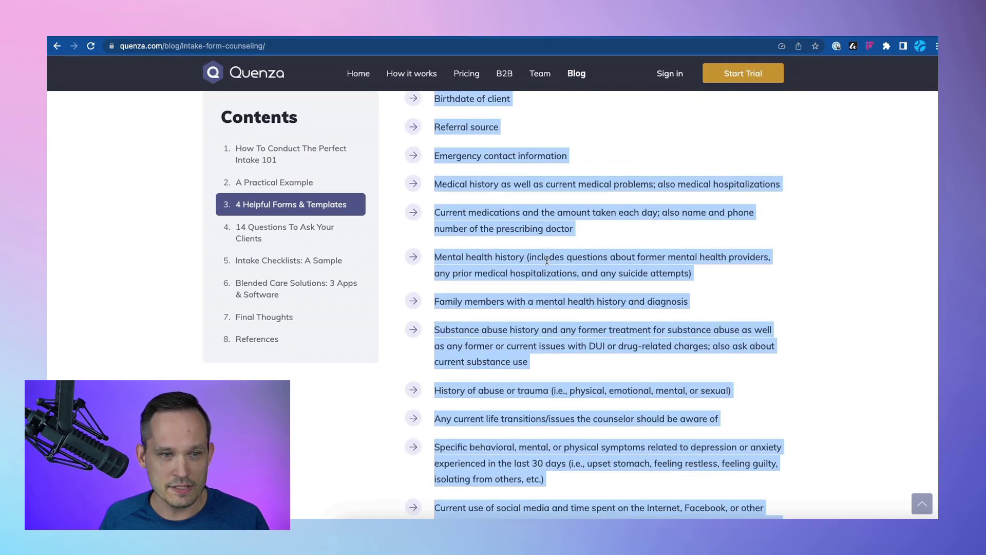
scroll(547, 260, "up", 3)
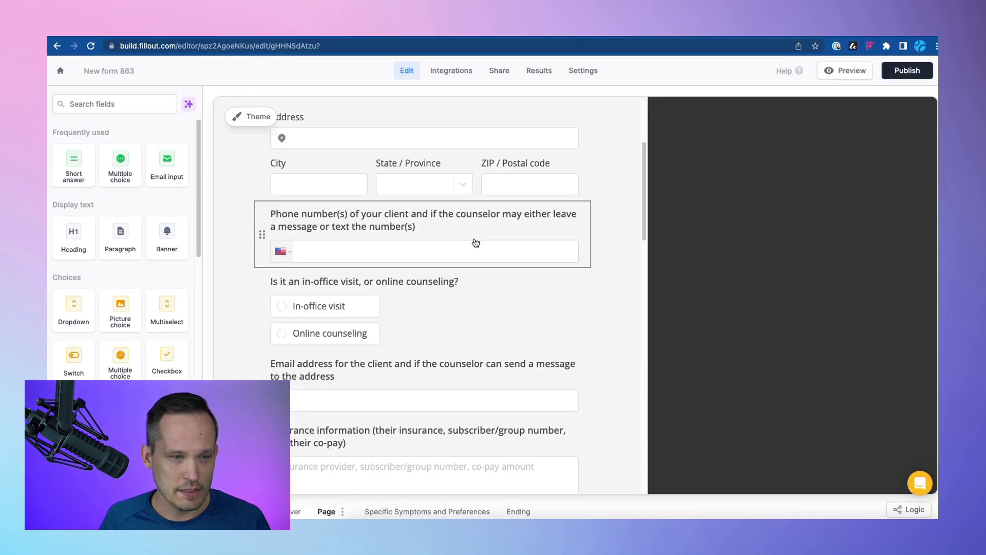
Scroll through the intake form, checking the in-office or online counseling question
scroll(473, 244, "down", 2)
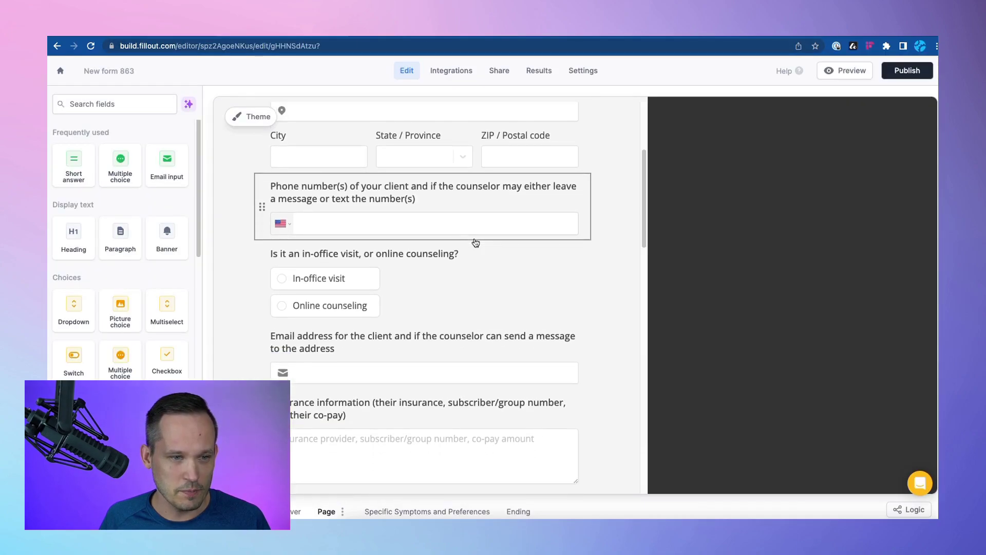
left_click(475, 242)
scroll(329, 247, "down", 2)
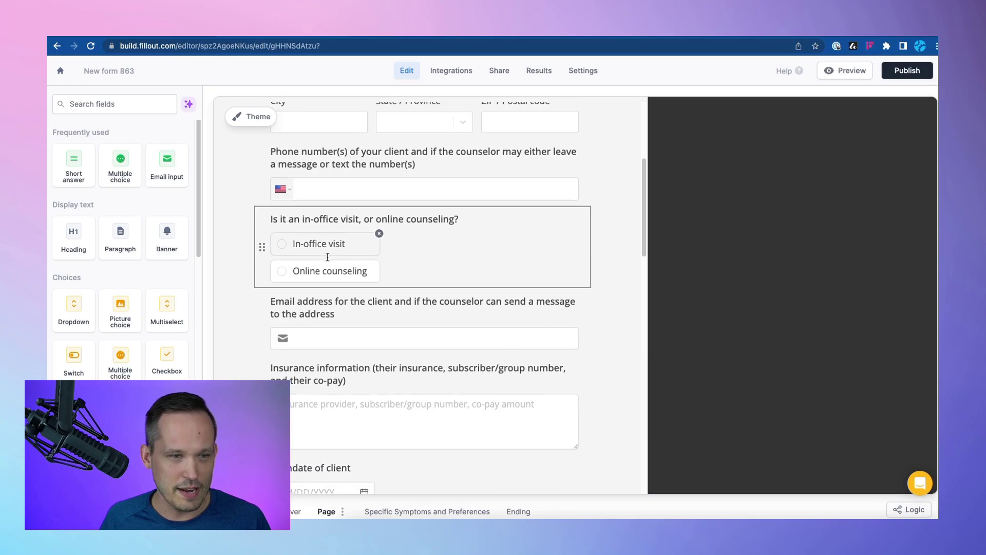
scroll(329, 308, "down", 8)
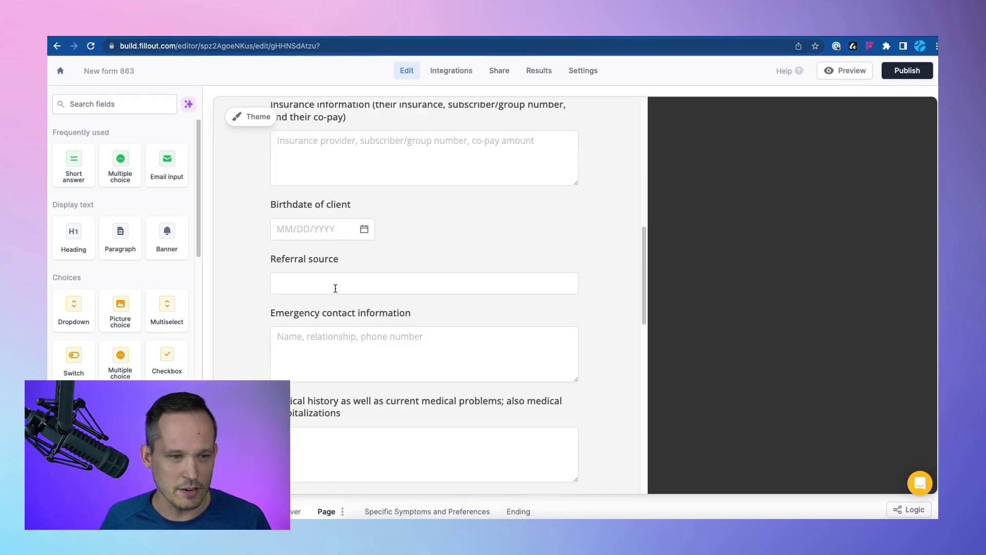
scroll(335, 288, "down", 10)
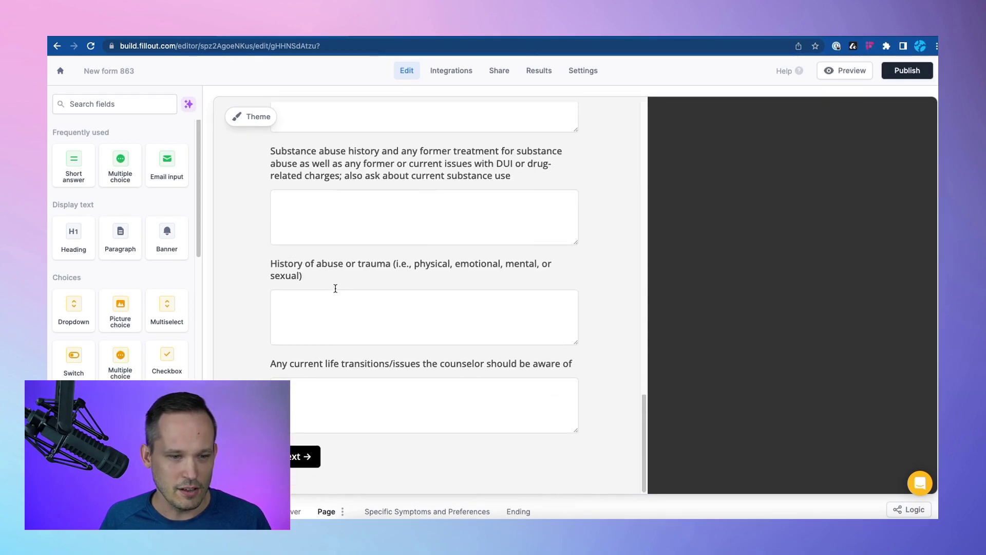
Open the Specific Symptoms and Preferences page and view its symptoms and social media questions
left_click(414, 512)
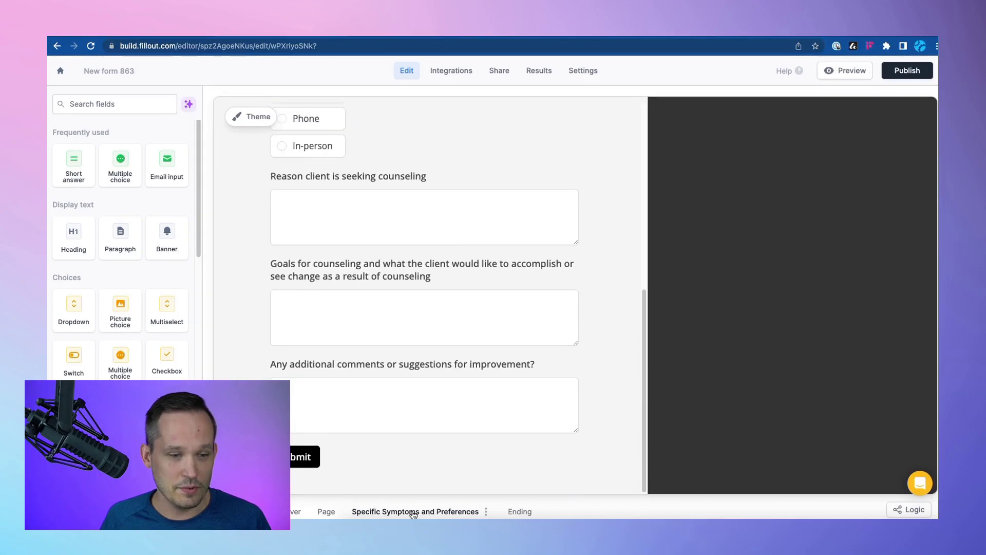
scroll(412, 298, "up", 8)
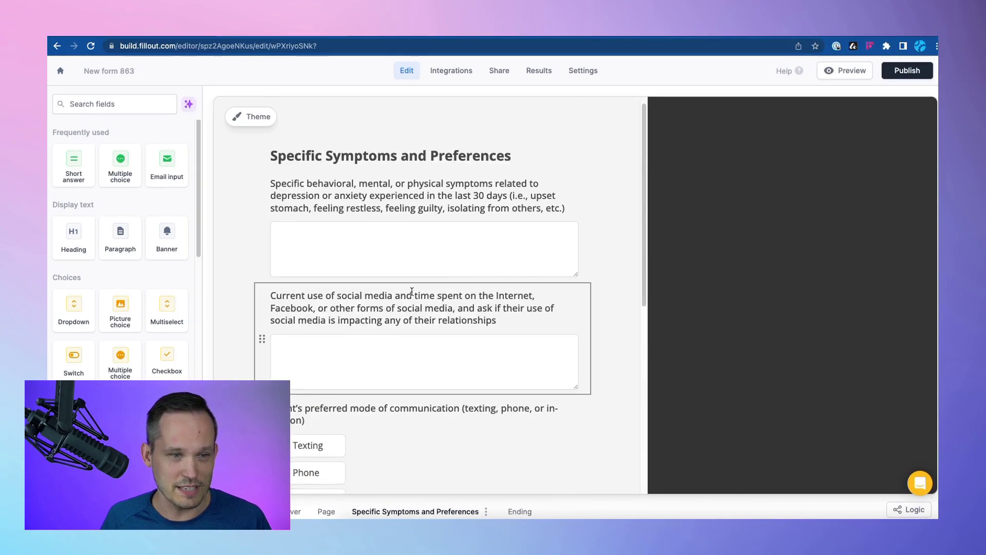
scroll(412, 291, "down", 4)
scroll(412, 292, "up", 4)
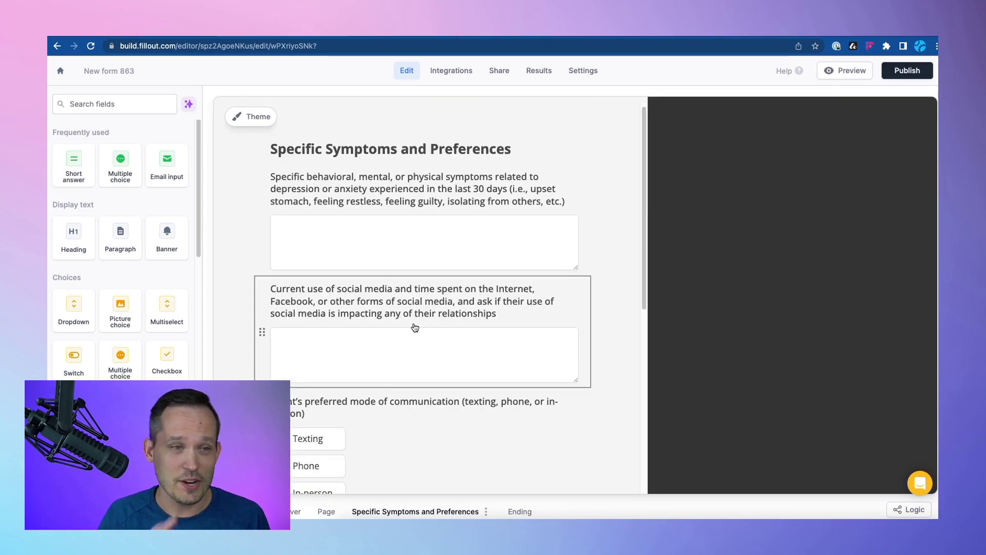
scroll(415, 328, "down", 1)
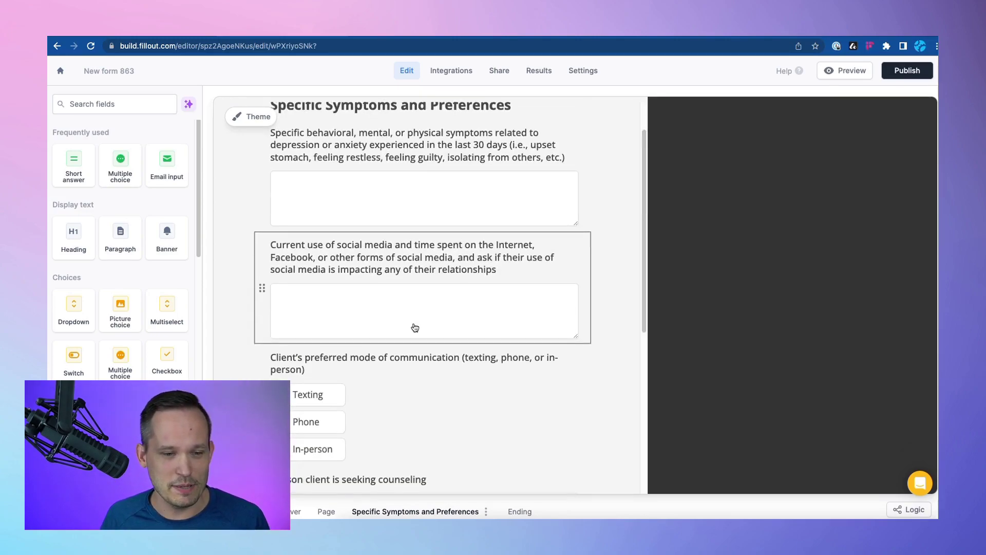
scroll(415, 328, "down", 2)
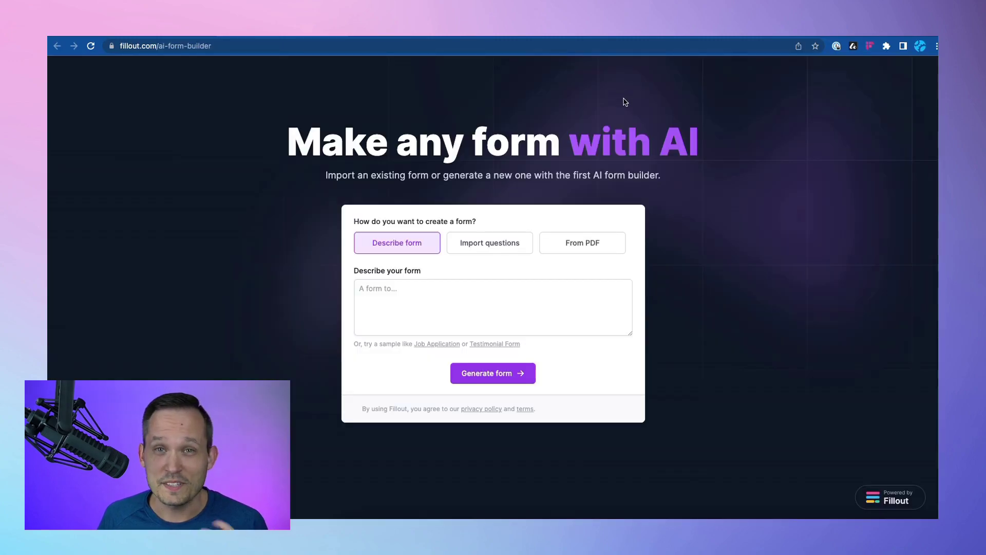
Set the AI builder to From PDF and bring up the Expense Approval Request Form PDF
left_click(603, 247)
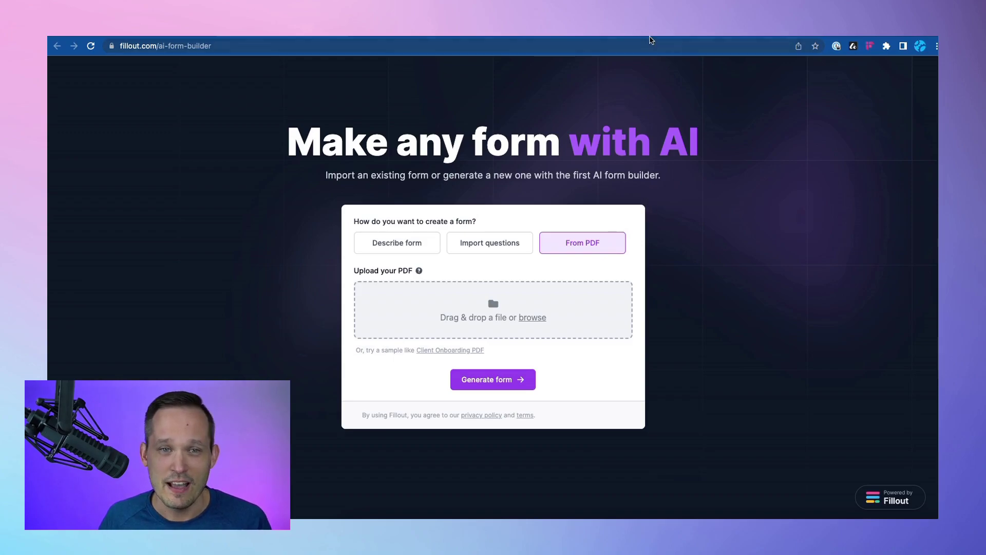
key("ctrl+Tab")
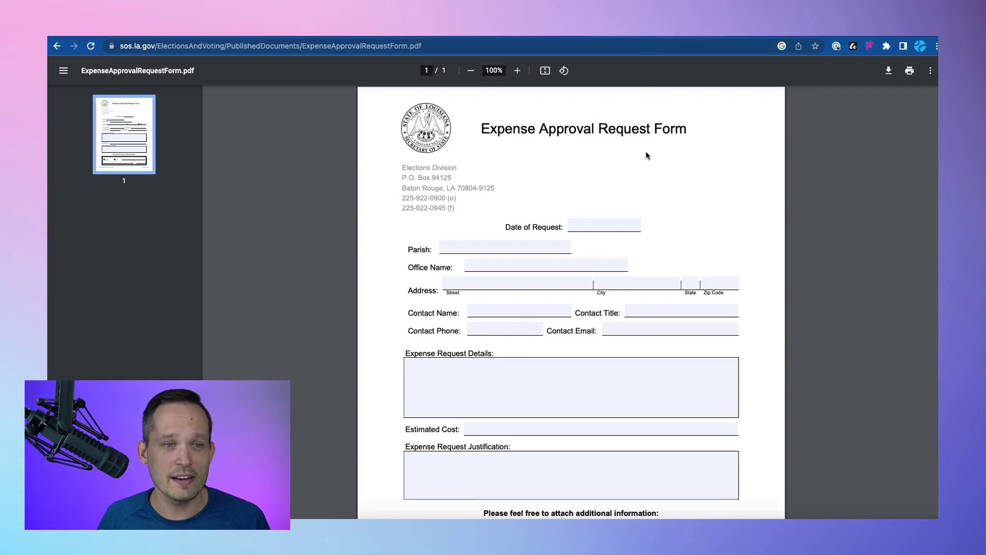
Look over the expense PDF, trying its Parish and street address fields, then return to Fillout
scroll(632, 205, "down", 3)
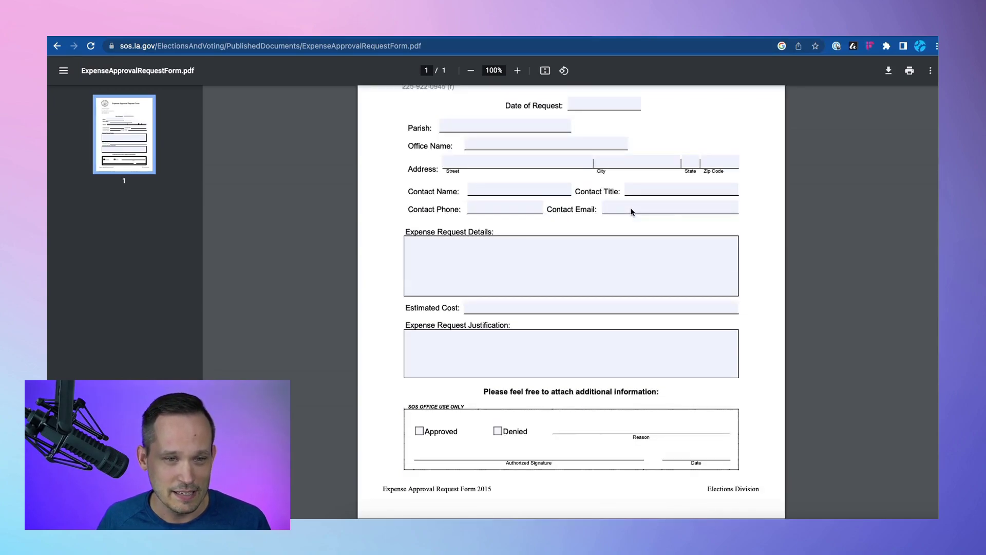
scroll(632, 212, "up", 3)
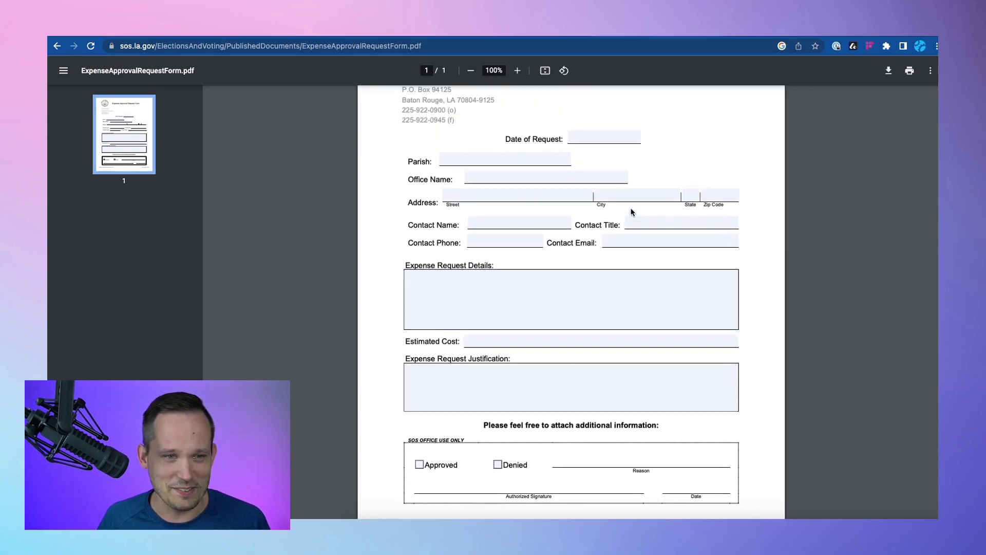
left_click(561, 248)
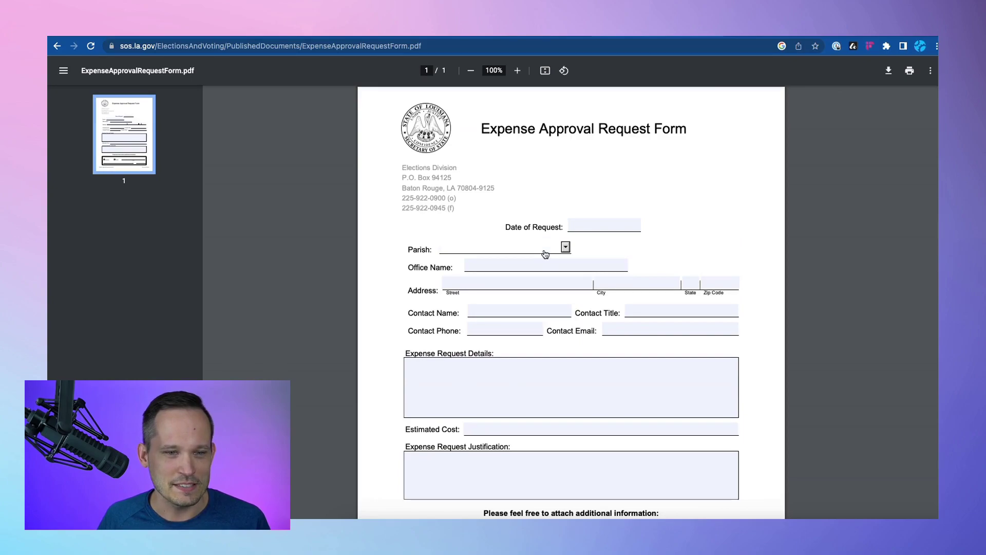
left_click(523, 277)
left_click(261, 35)
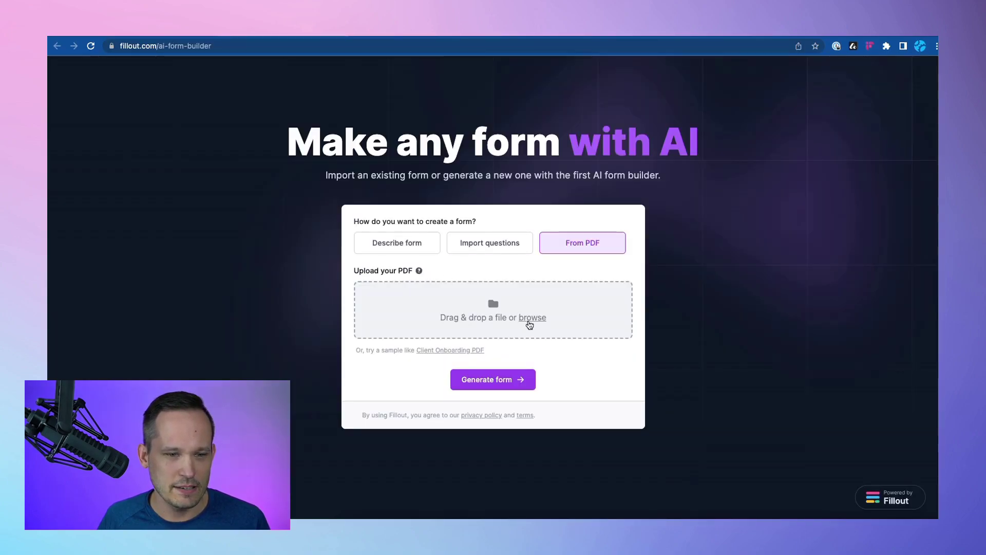
Generate a single-page form from ExpenseApprovalRequestForm.pdf and apply the Bold theme
left_click(530, 318)
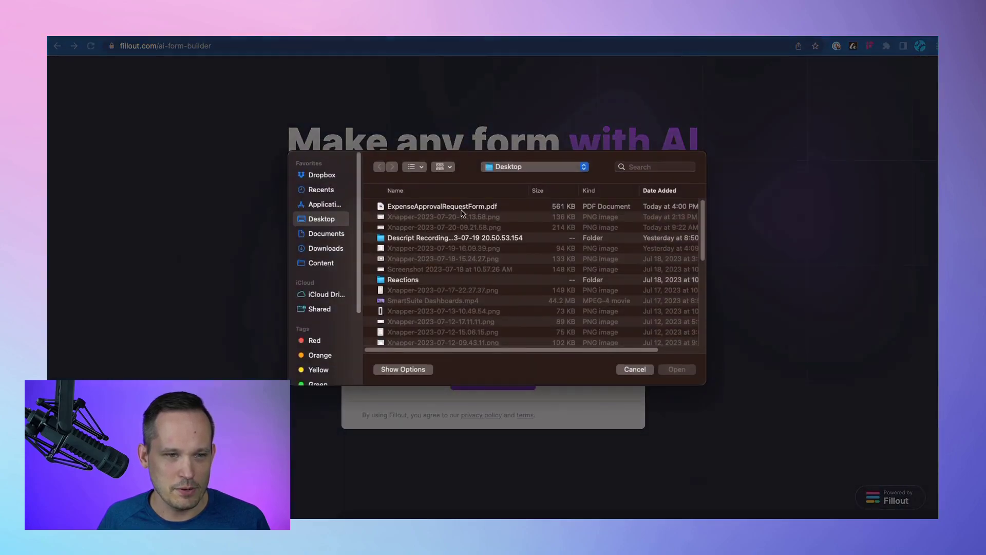
double_click(461, 213)
scroll(483, 356, "down", 2)
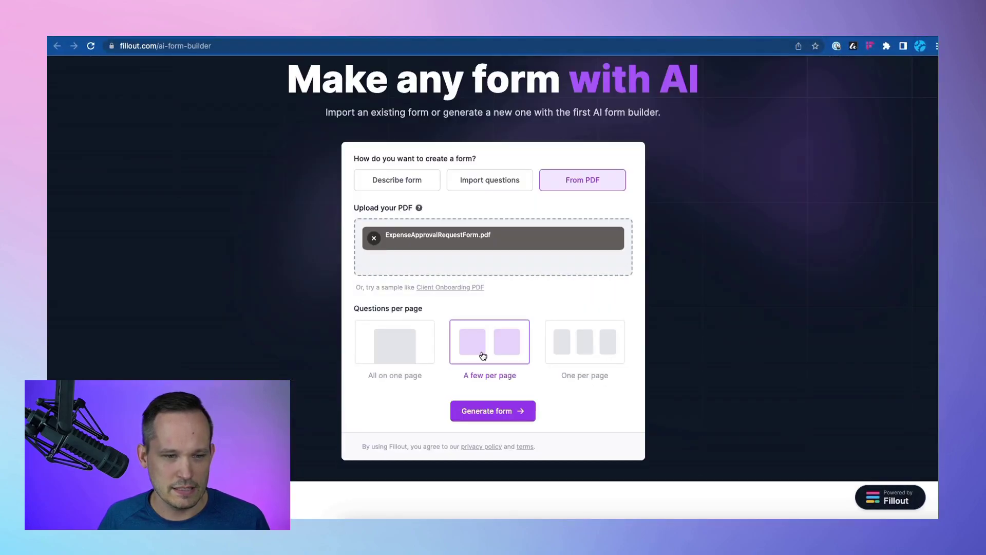
left_click(399, 351)
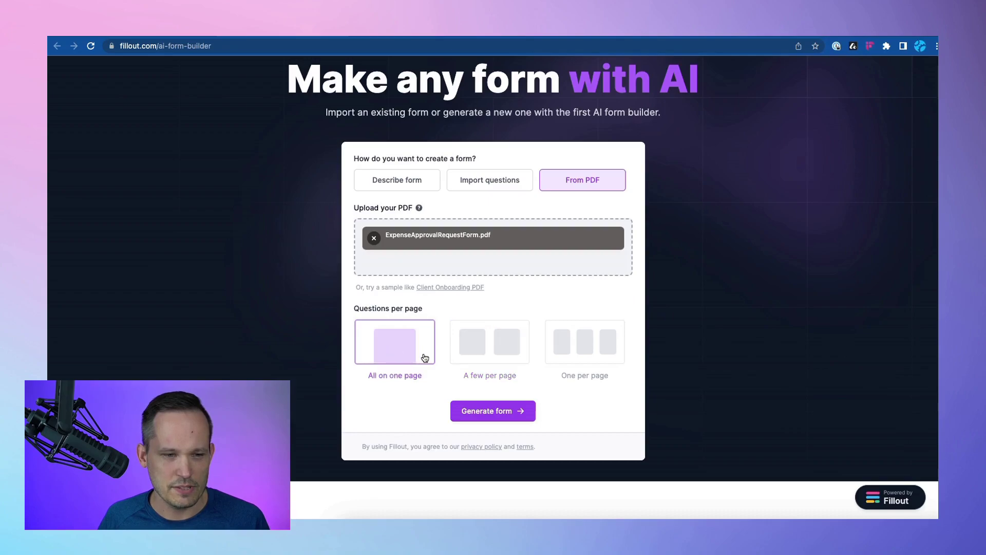
left_click(497, 411)
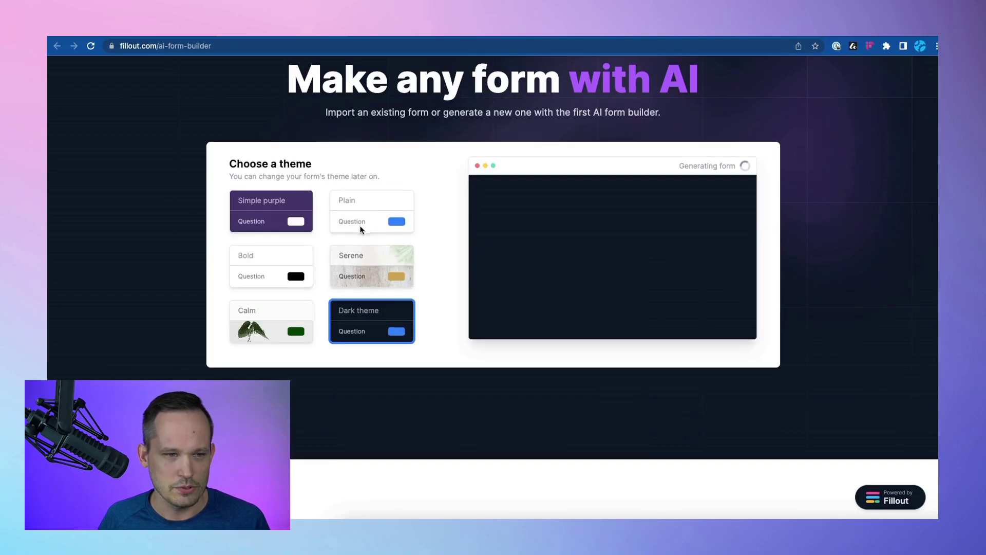
left_click(294, 275)
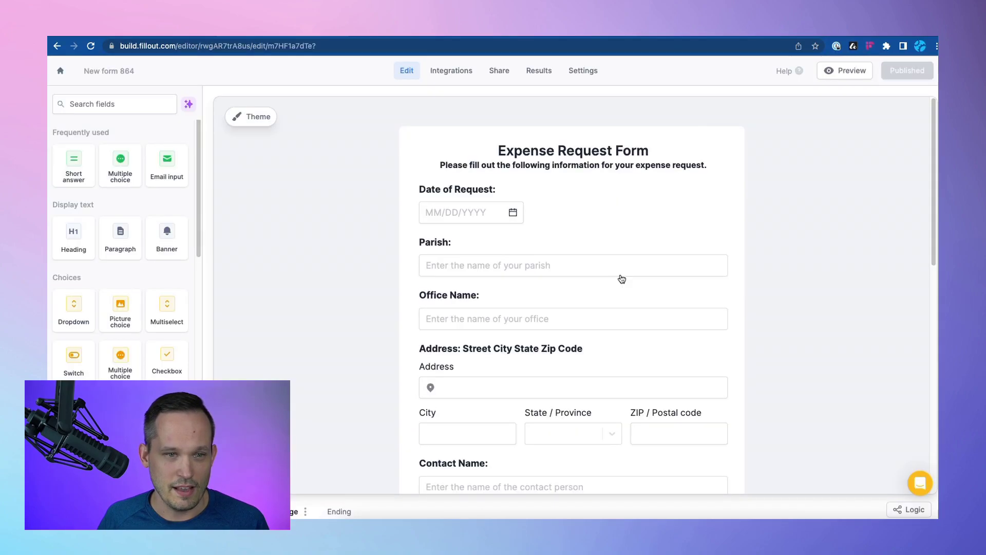
scroll(621, 279, "down", 1)
scroll(621, 278, "down", 2)
left_click(566, 301)
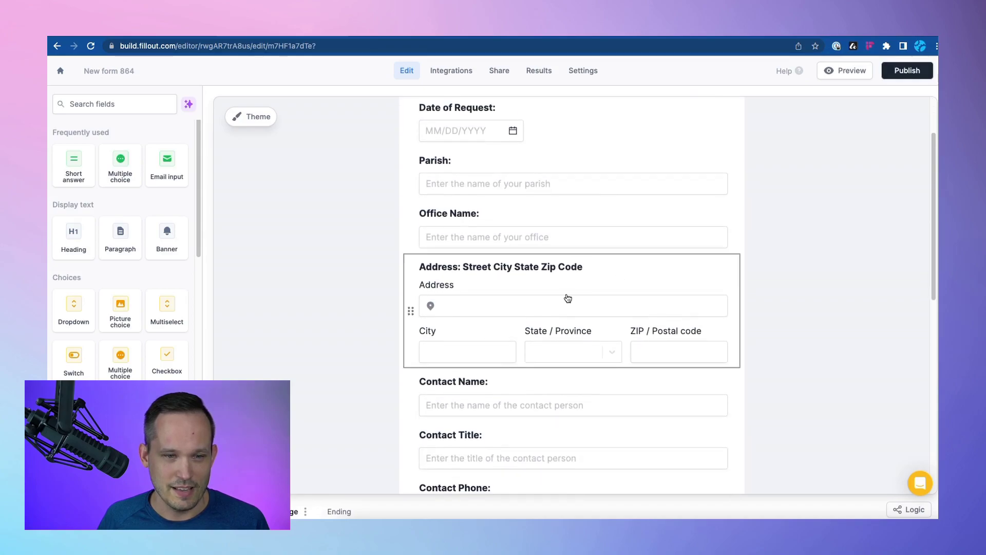
left_click(411, 353)
scroll(437, 354, "down", 6)
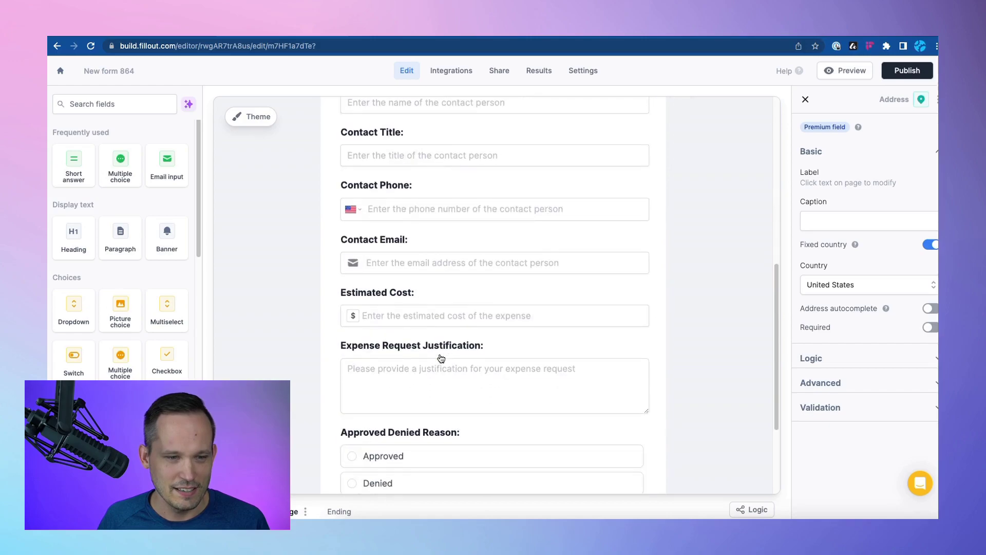
scroll(428, 368, "down", 1)
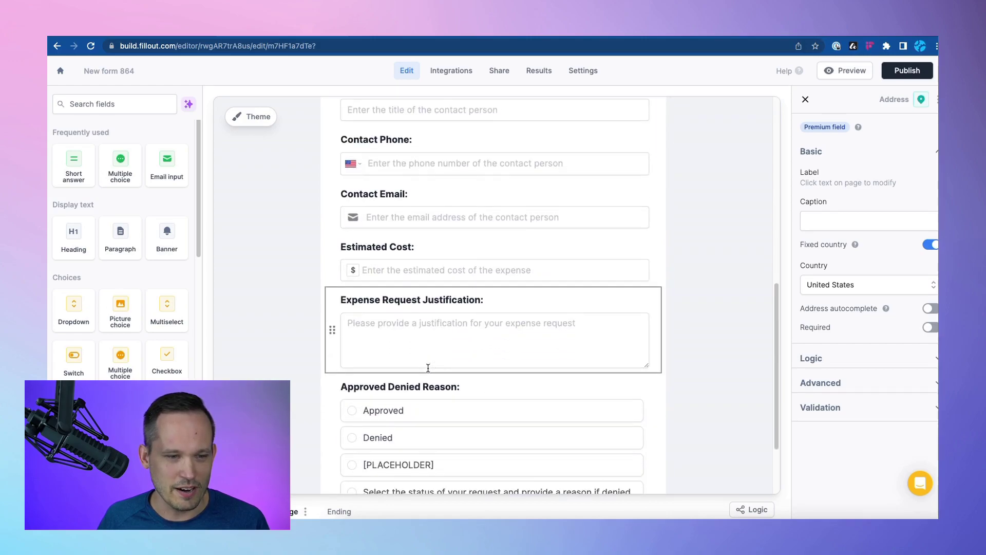
scroll(440, 330, "down", 2)
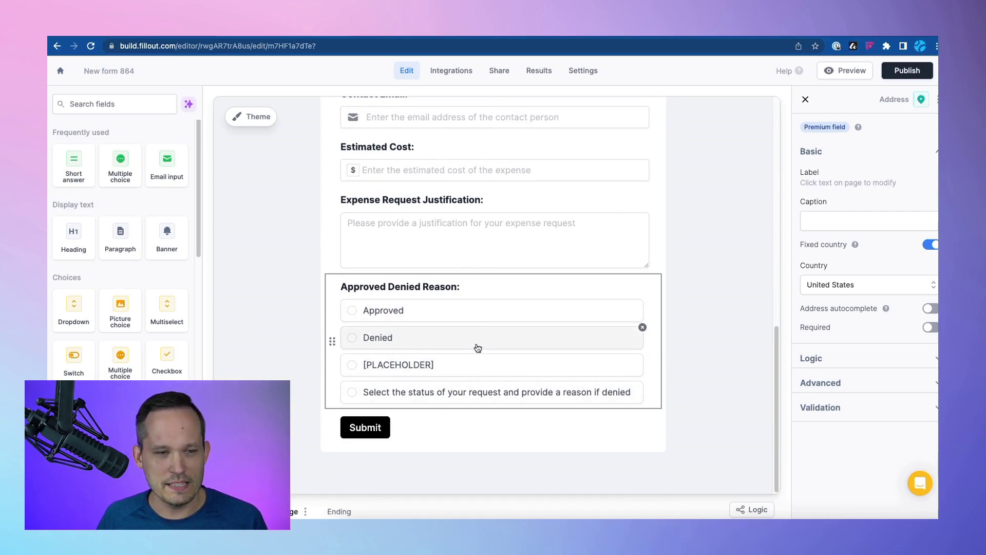
scroll(575, 311, "up", 13)
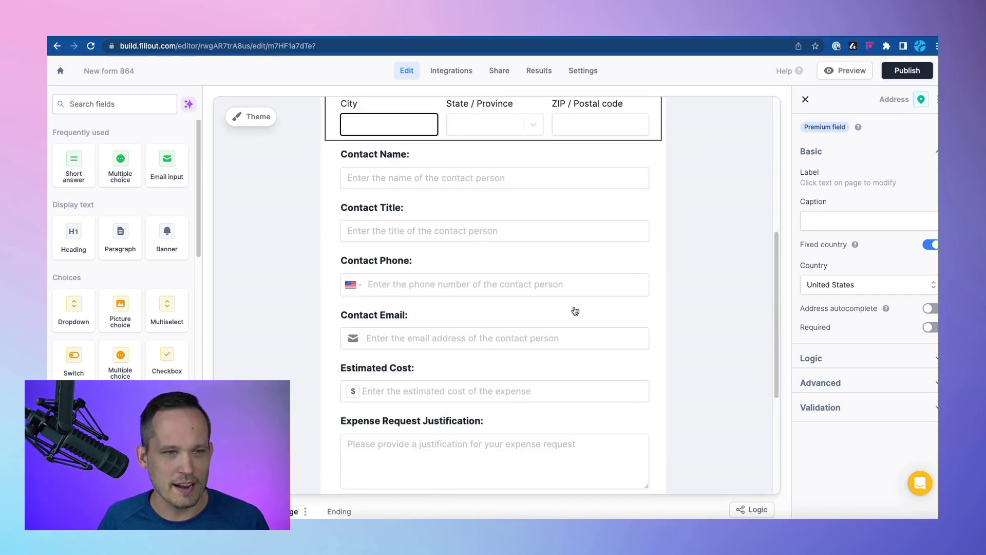
scroll(575, 311, "down", 3)
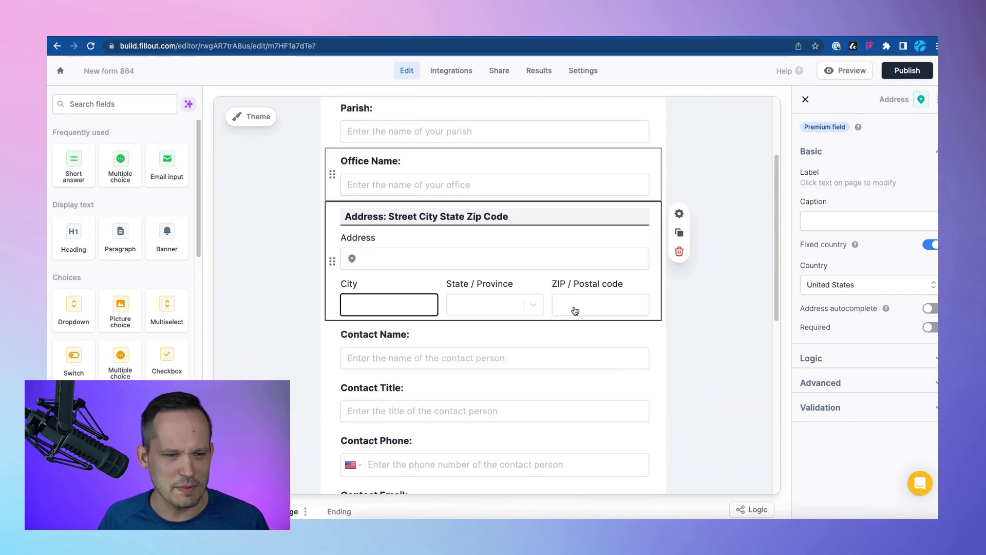
scroll(575, 311, "up", 3)
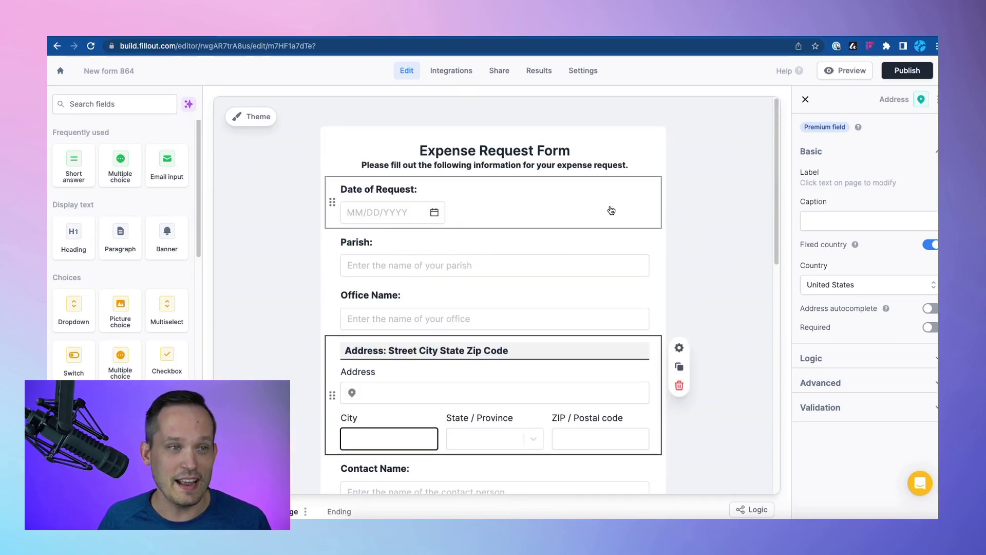